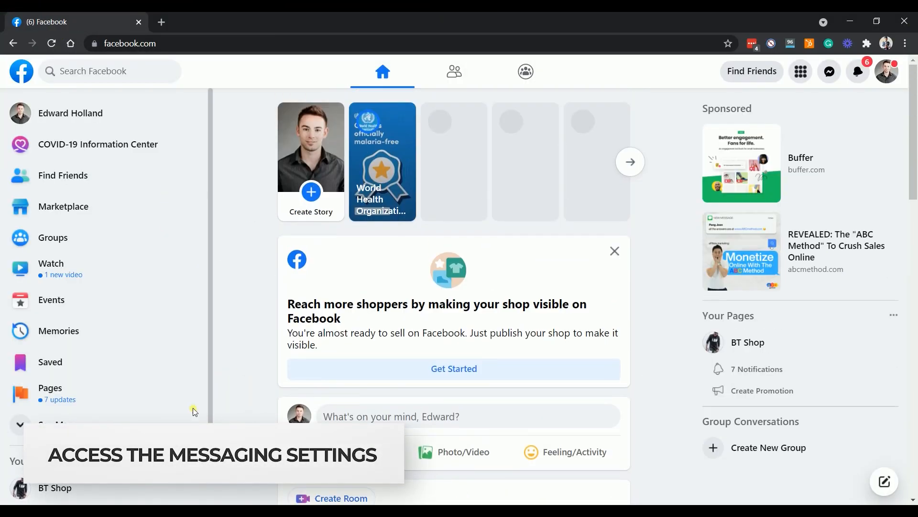
Step: Go to the BT Shop Page's Settings > Messaging to reach the chat plugin setup
click(67, 488)
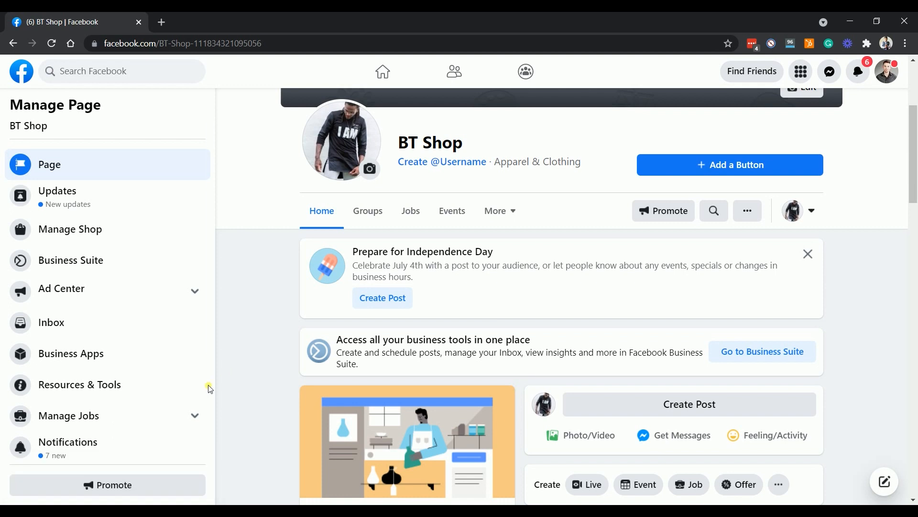
scroll(191, 397, down, 3)
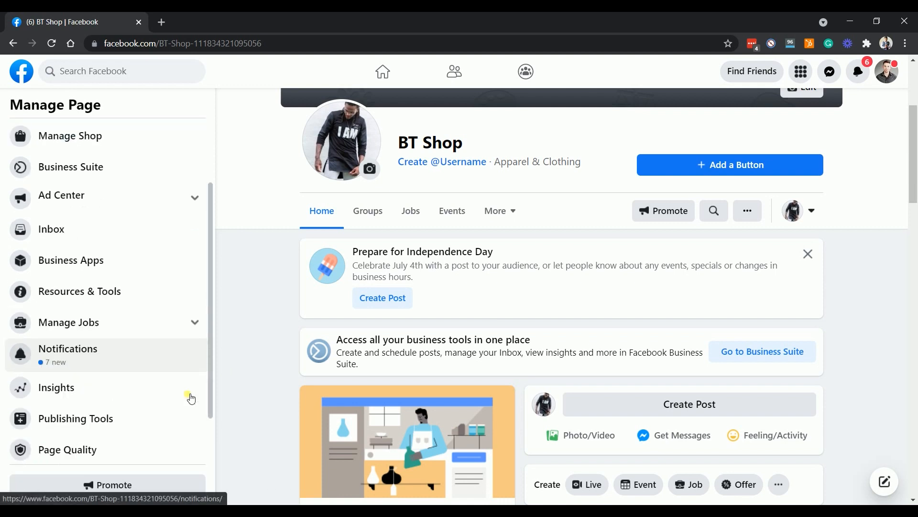
scroll(191, 397, down, 2)
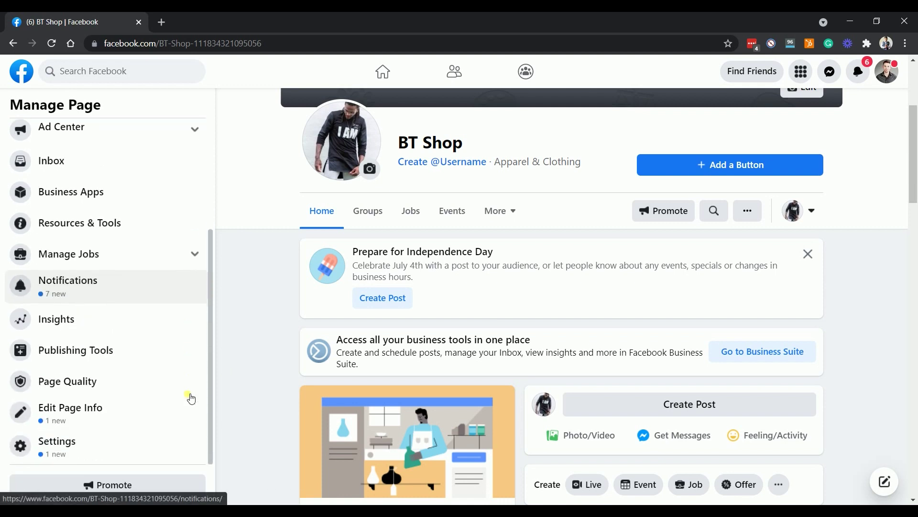
click(121, 450)
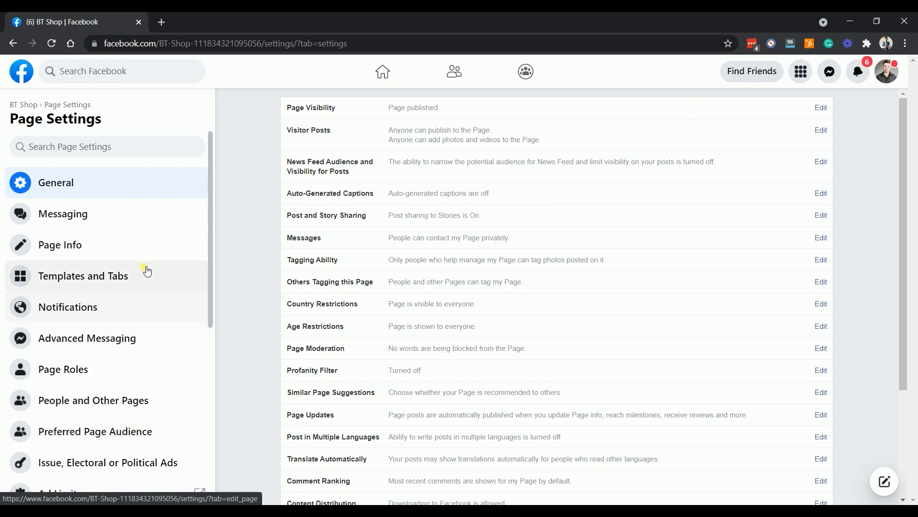
click(122, 221)
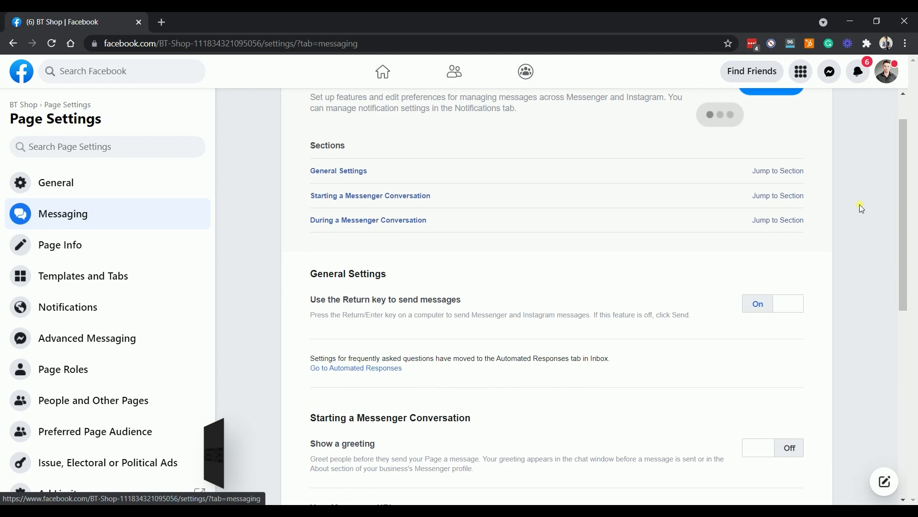
scroll(860, 204, down, 2)
scroll(860, 204, down, 2)
scroll(859, 204, down, 2)
scroll(860, 205, down, 1)
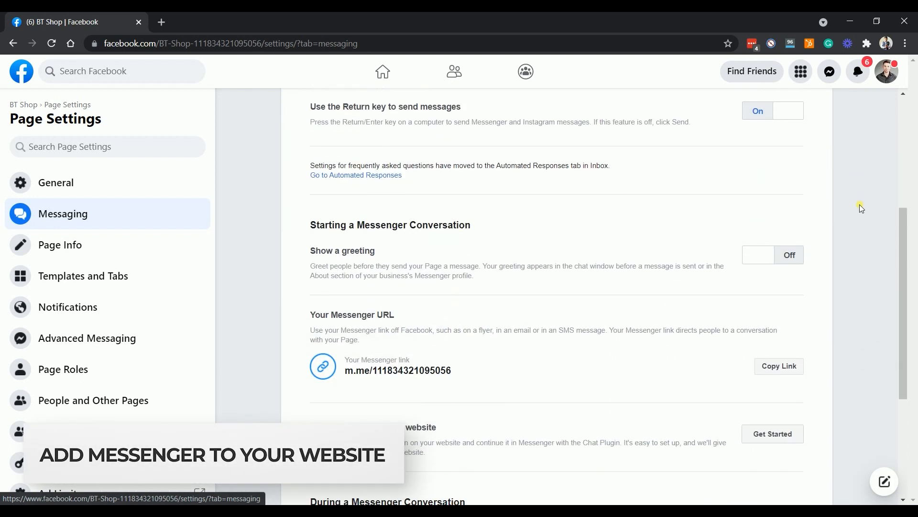
scroll(859, 205, down, 1)
scroll(860, 205, down, 1)
scroll(860, 204, down, 1)
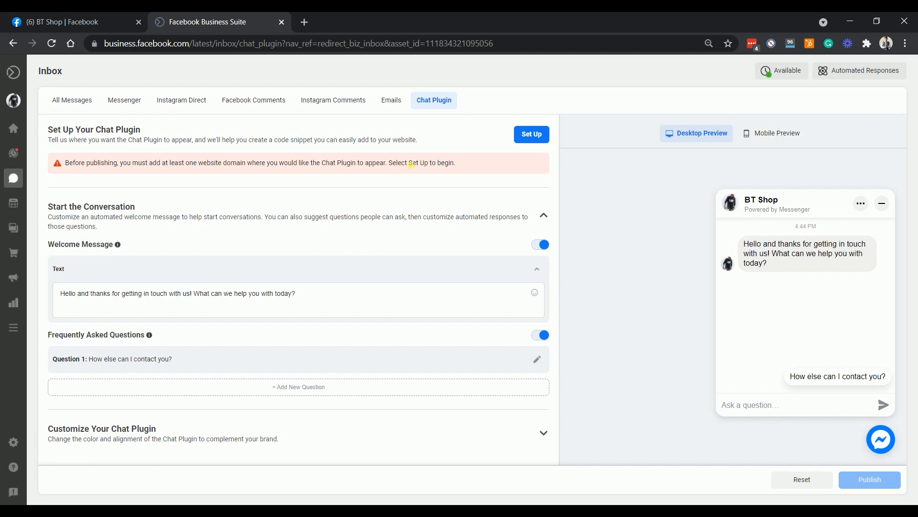
click(525, 135)
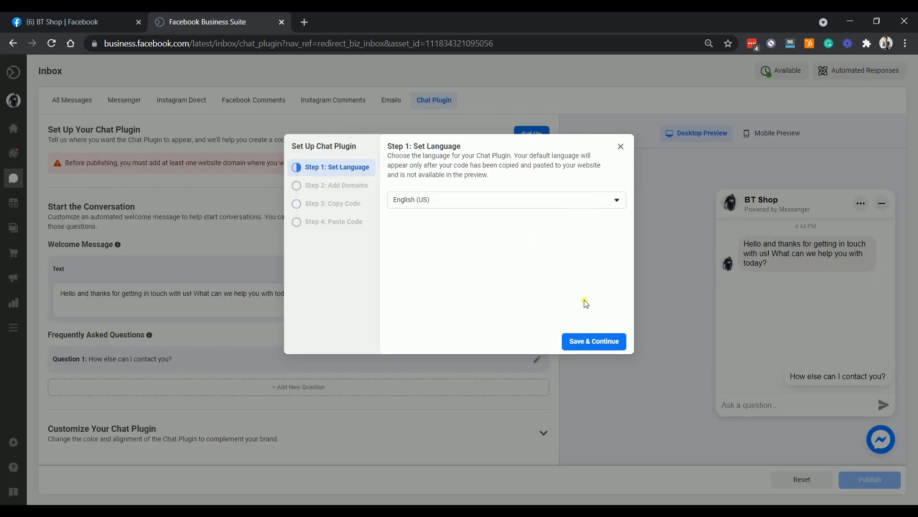
click(579, 339)
click(465, 179)
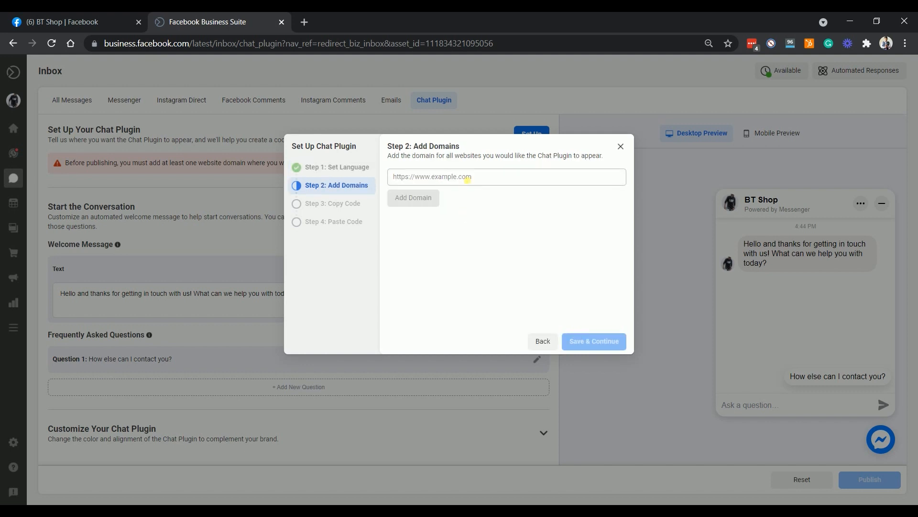
text(btt)
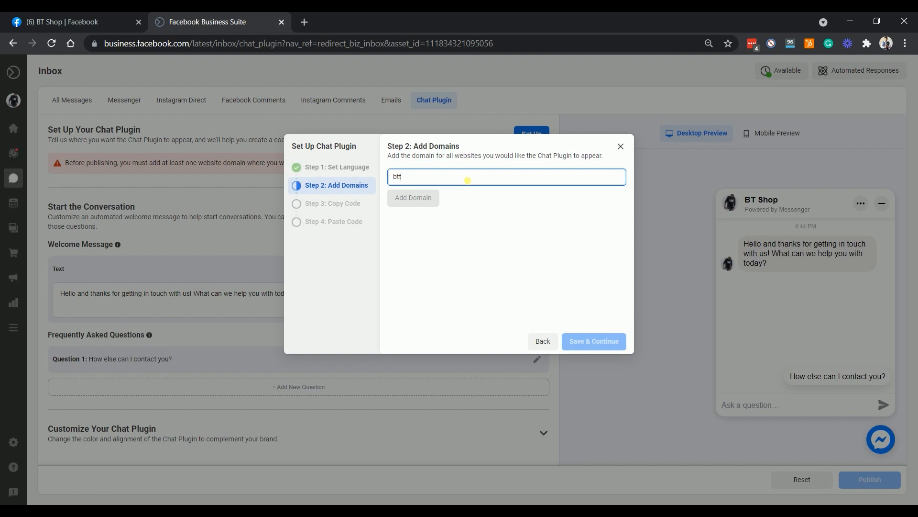
text(utorials.online)
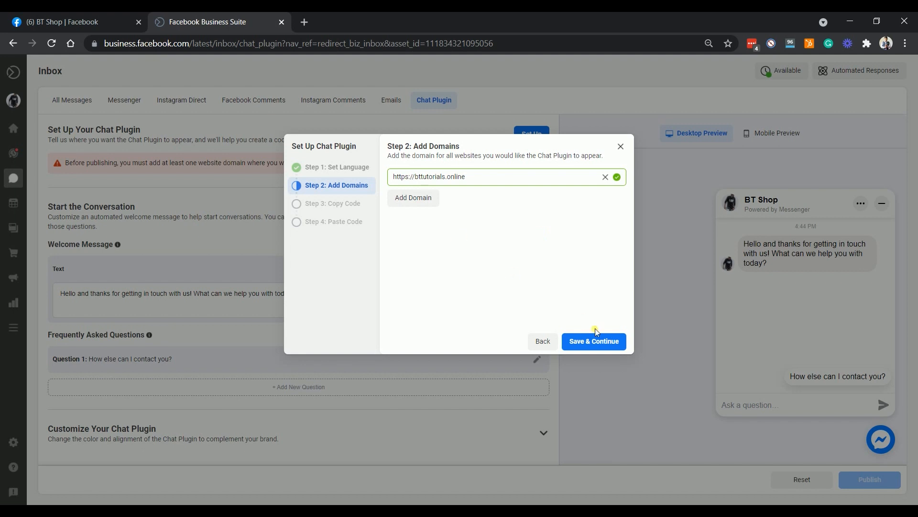
click(602, 346)
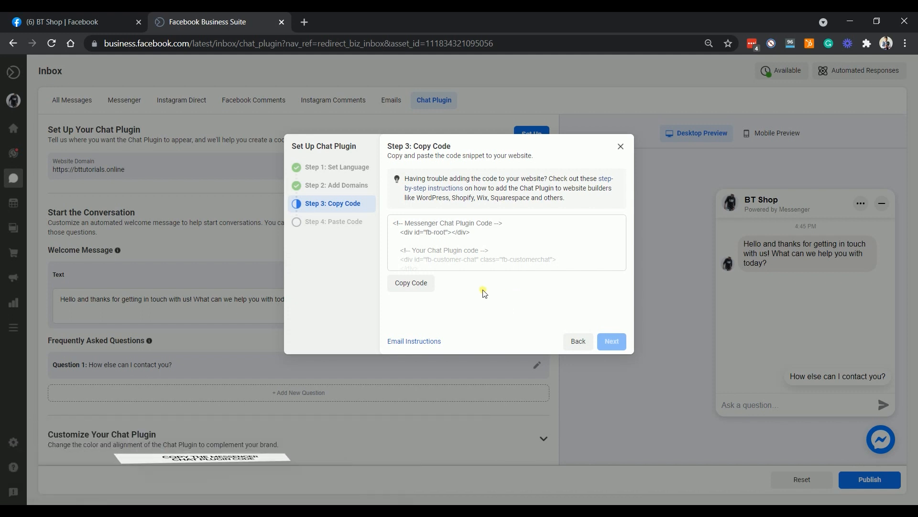
click(424, 287)
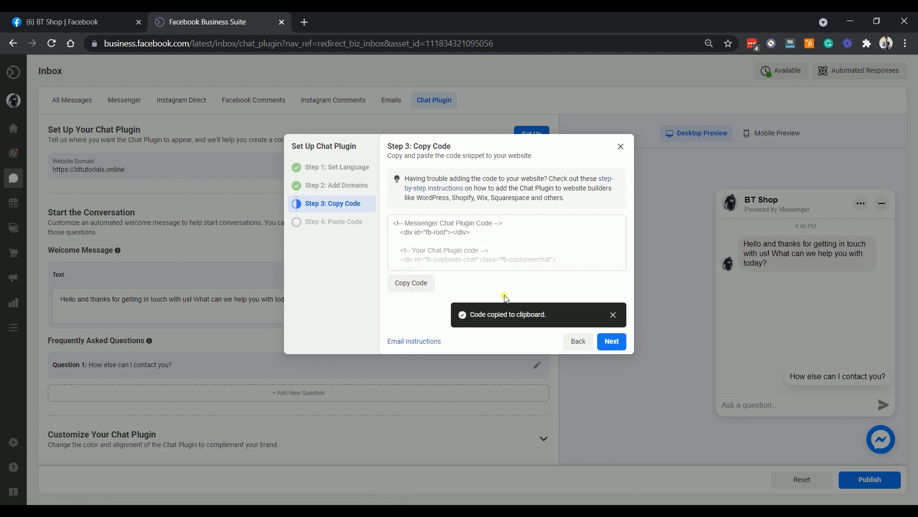
key(ctrl+t)
text(shopify.com)
Step: Log into the BTTutorials store and start editing the Debut theme's code
key(Return)
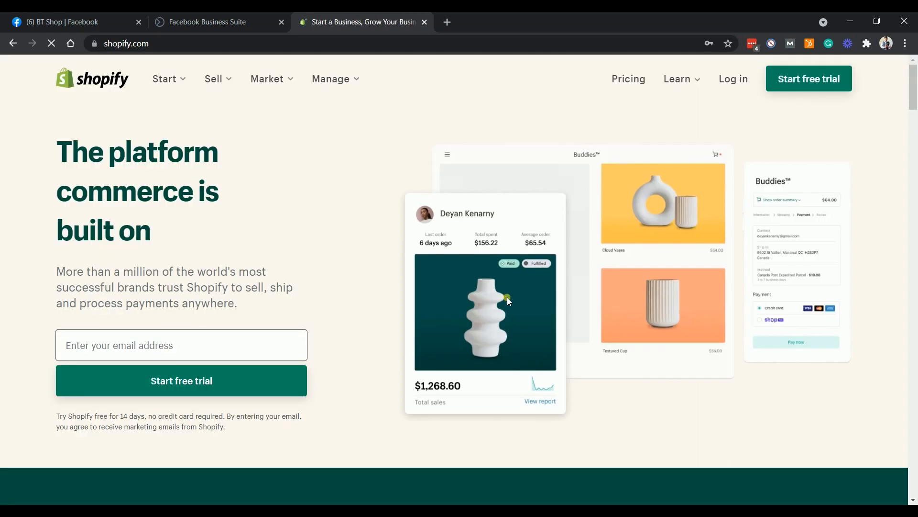
click(734, 79)
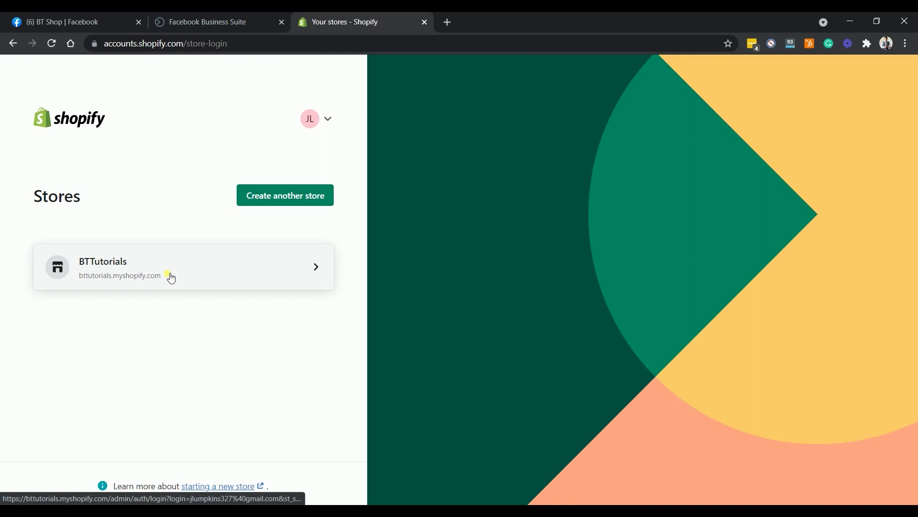
click(170, 276)
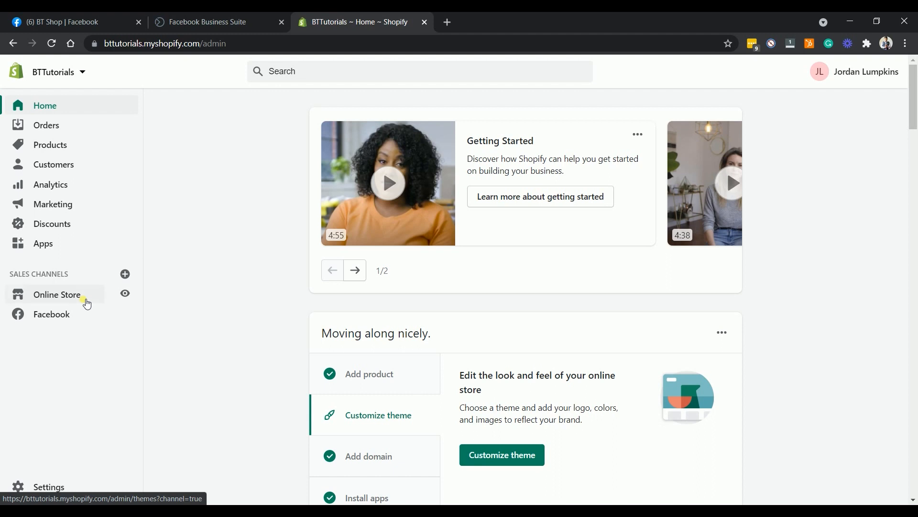
click(56, 295)
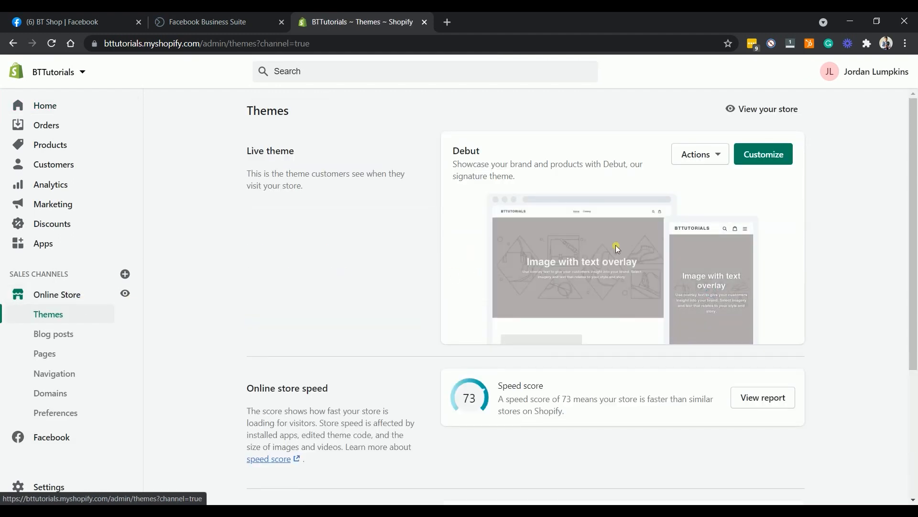
click(704, 162)
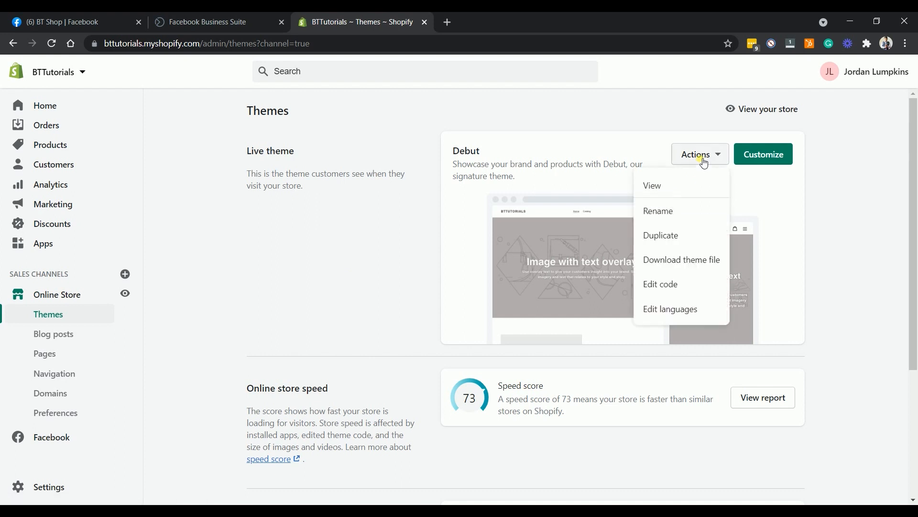
click(675, 281)
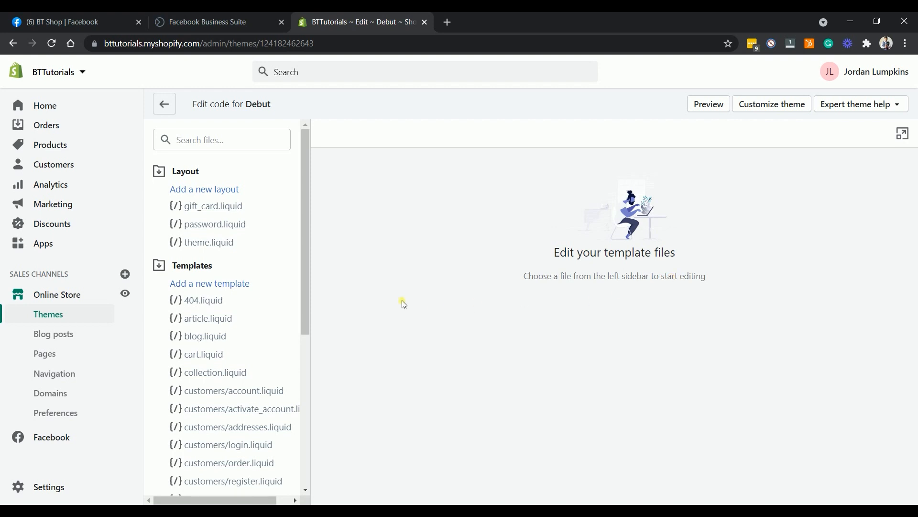
Step: Paste the Messenger chat plugin code into theme.liquid right after the opening <body> tag
click(206, 242)
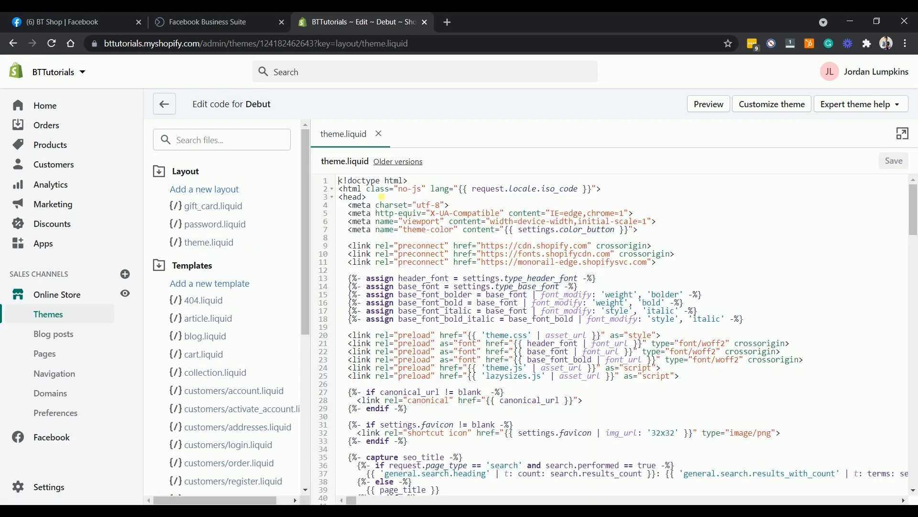
click(377, 198)
scroll(476, 310, down, 5)
scroll(476, 310, down, 3)
scroll(476, 310, down, 3)
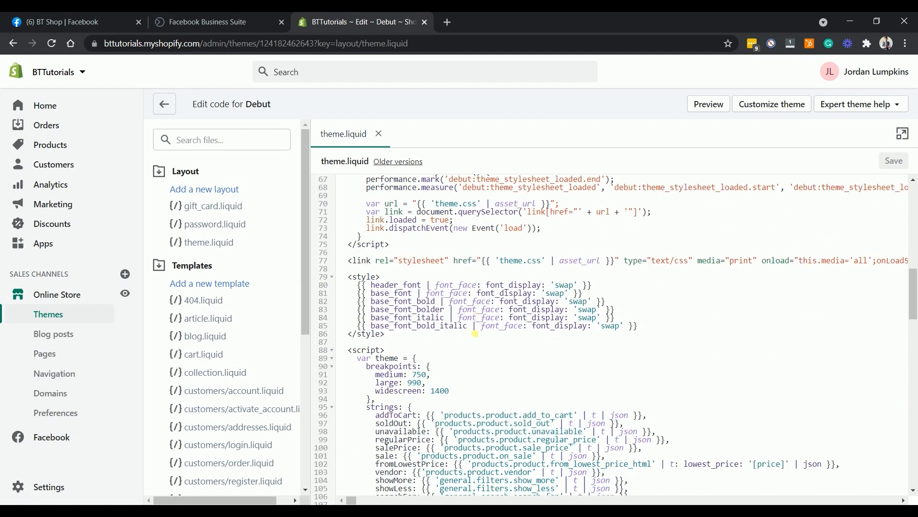
scroll(476, 333, down, 3)
scroll(476, 333, down, 3)
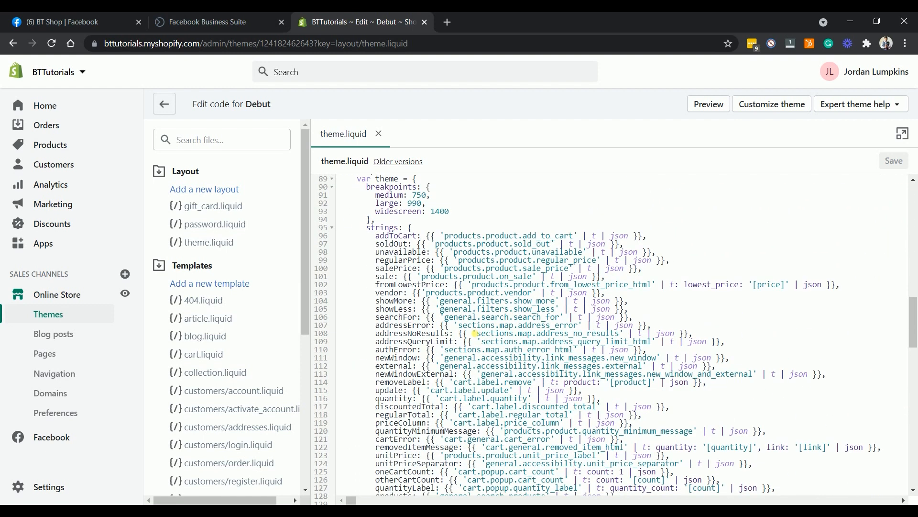
scroll(476, 334, down, 5)
scroll(475, 333, down, 5)
scroll(431, 336, down, 3)
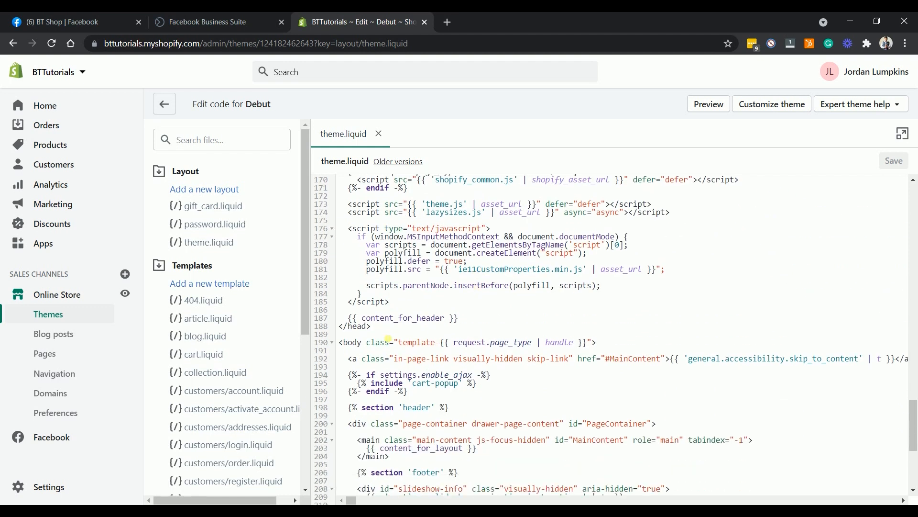
drag(339, 343, 571, 342)
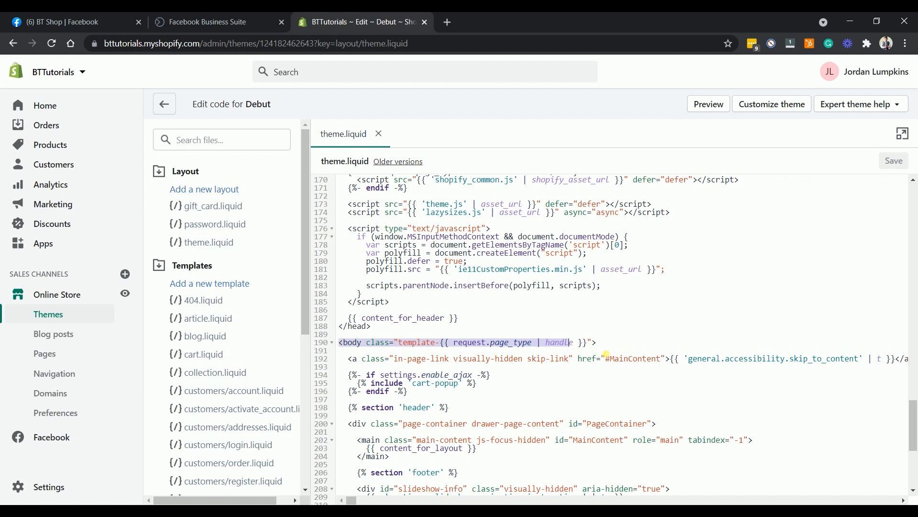
click(639, 342)
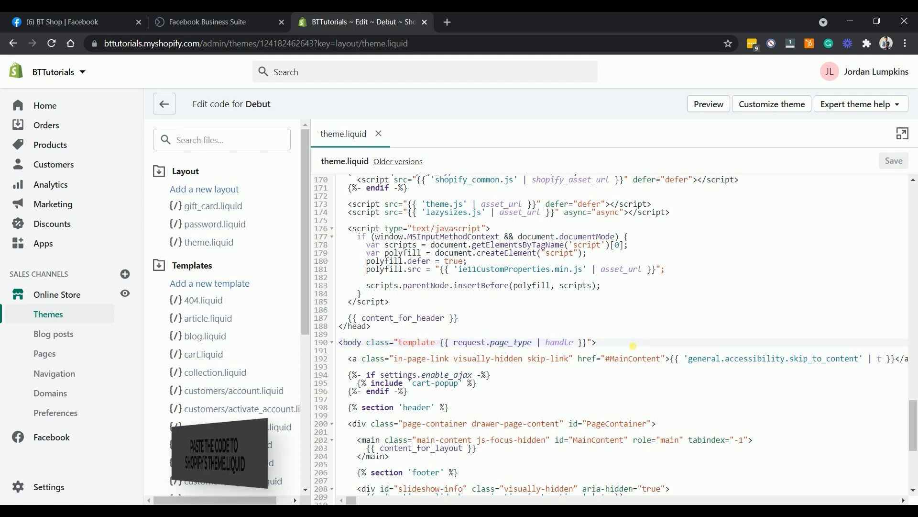
key(Return)
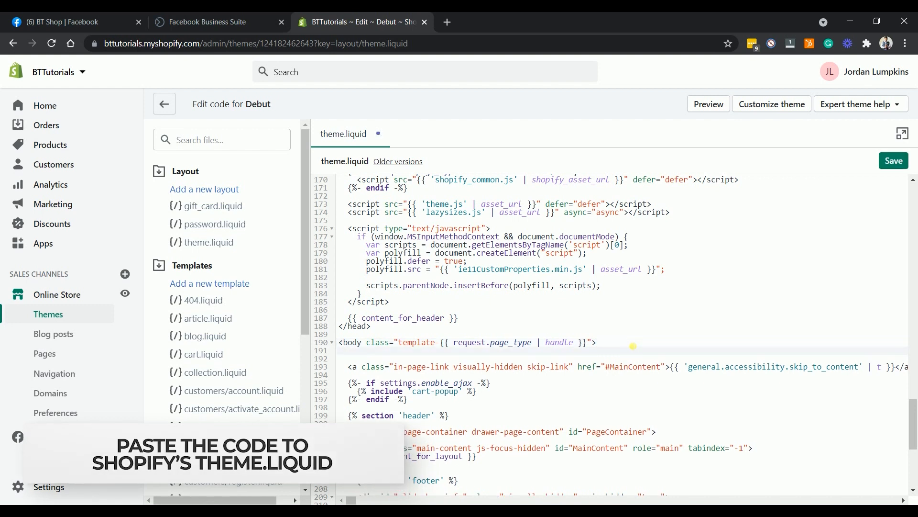
key(Return)
key(ctrl+v)
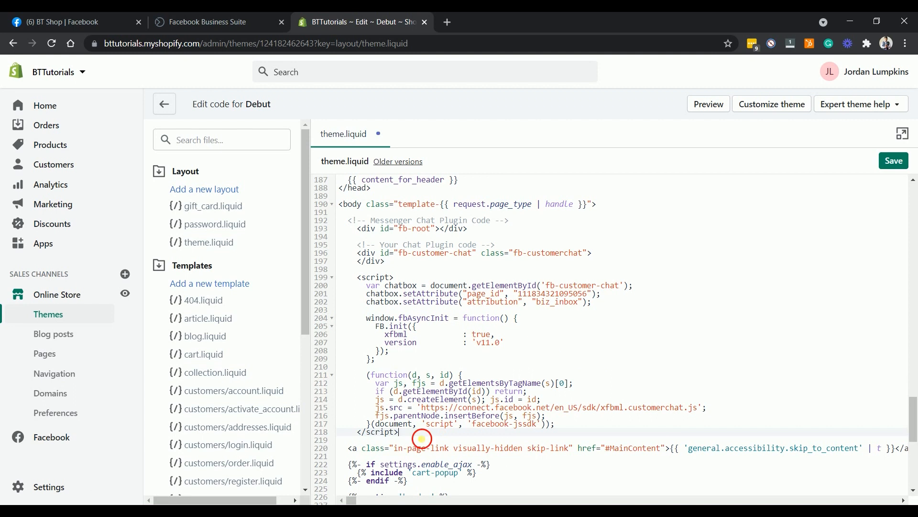
Step: Review the pasted code block and save theme.liquid
mouse_move(422, 438)
mouse_down()
mouse_move(324, 307)
mouse_move(286, 222)
mouse_up()
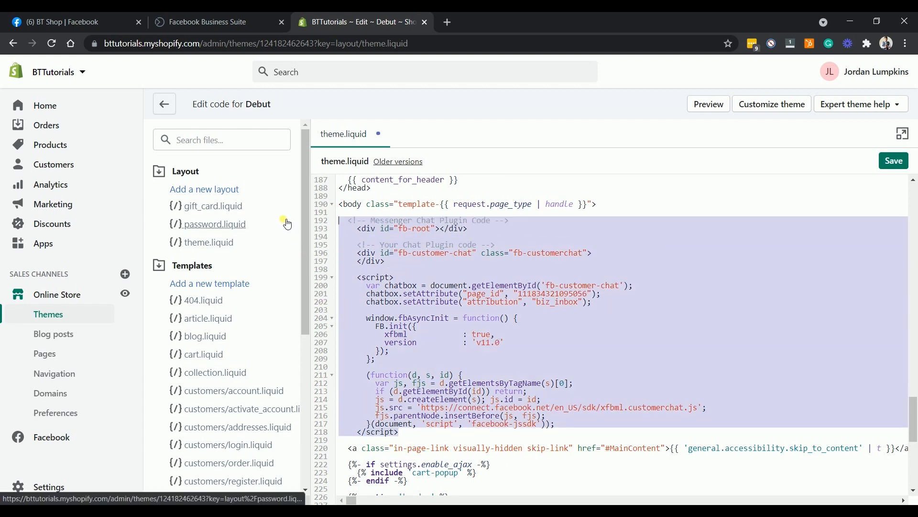
click(570, 313)
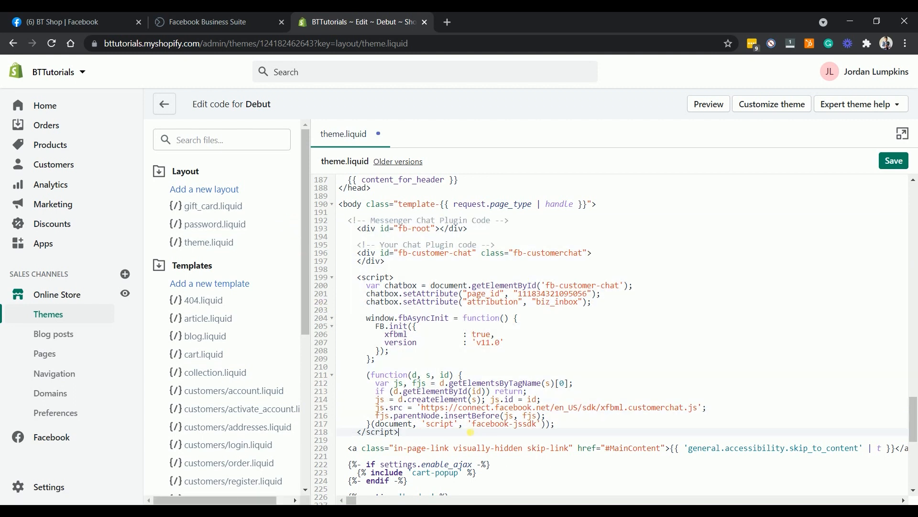
click(894, 161)
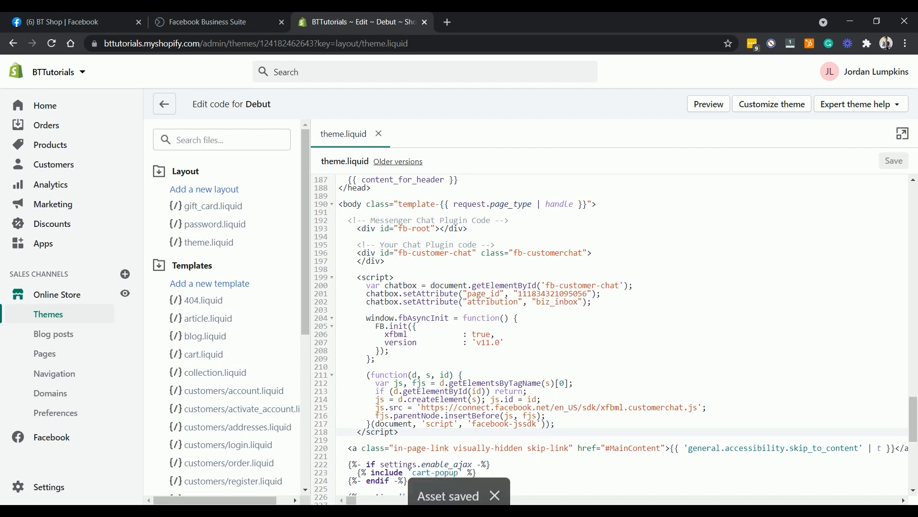
click(460, 310)
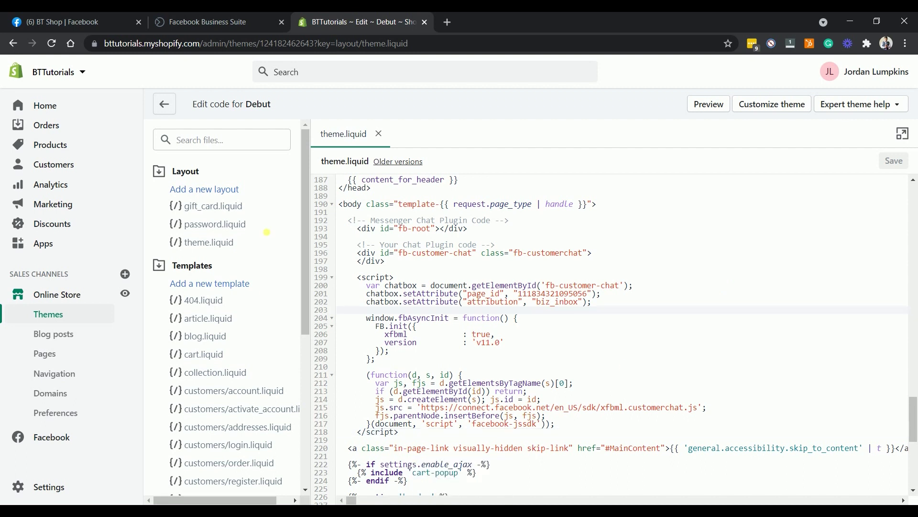
Step: Load bttutorials.online in a new tab to check the chat window works
click(447, 21)
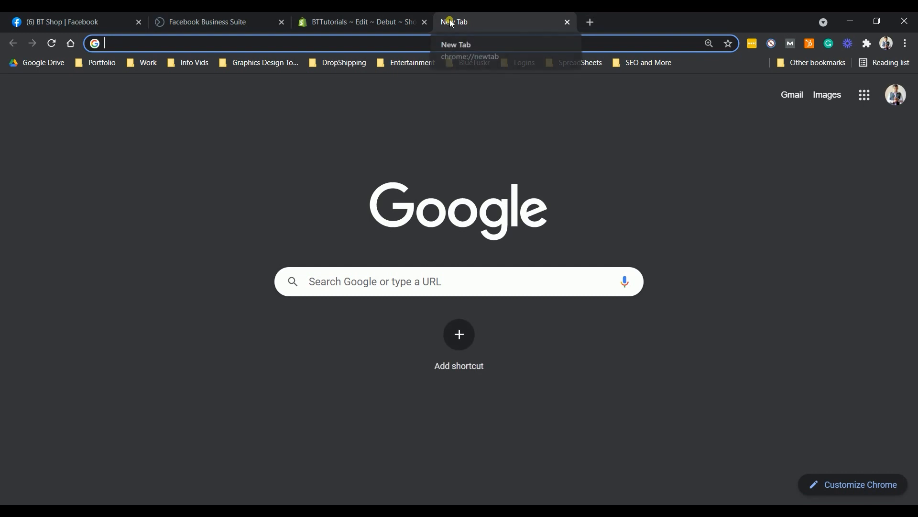
text(bt)
key(Return)
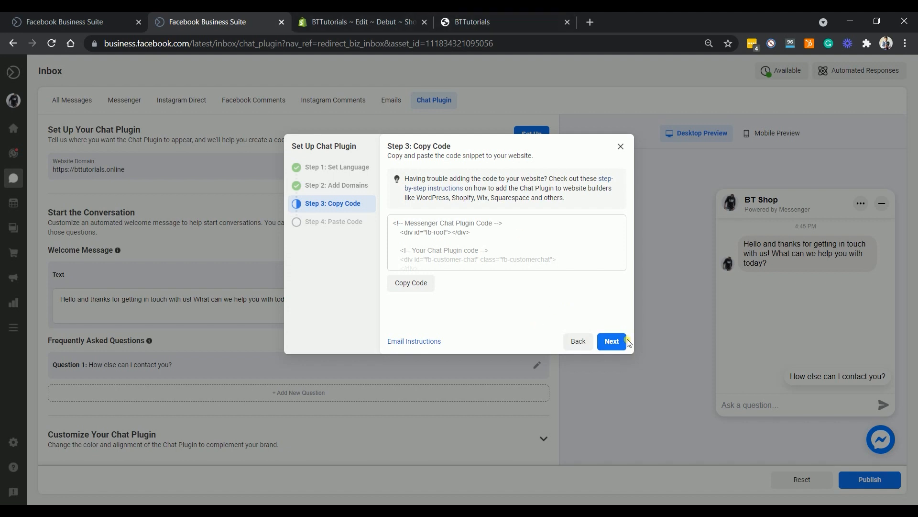
Step: Finish the Set Up Chat Plugin wizard with Next, Finish and Done
click(612, 341)
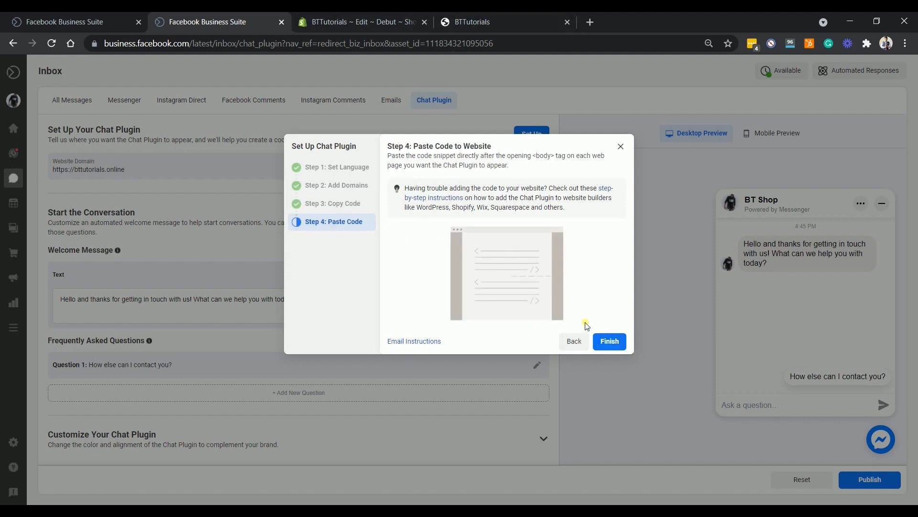
click(614, 342)
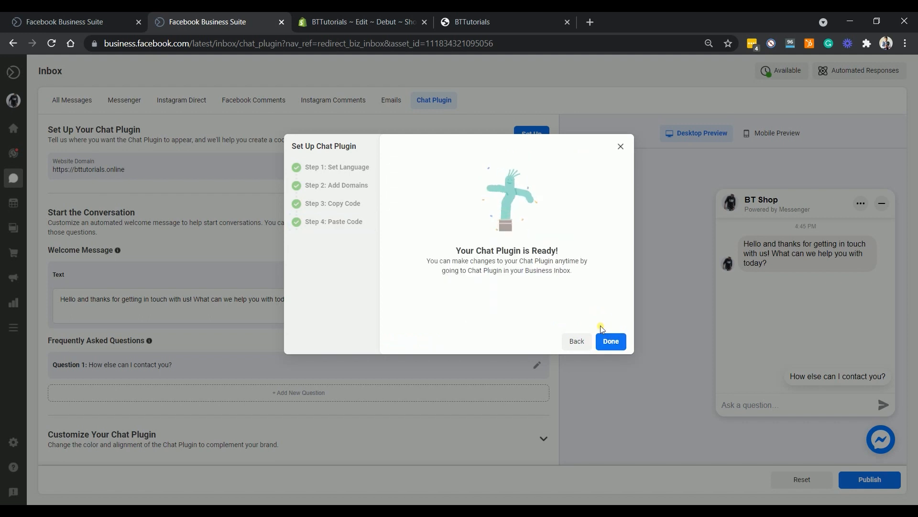
click(610, 345)
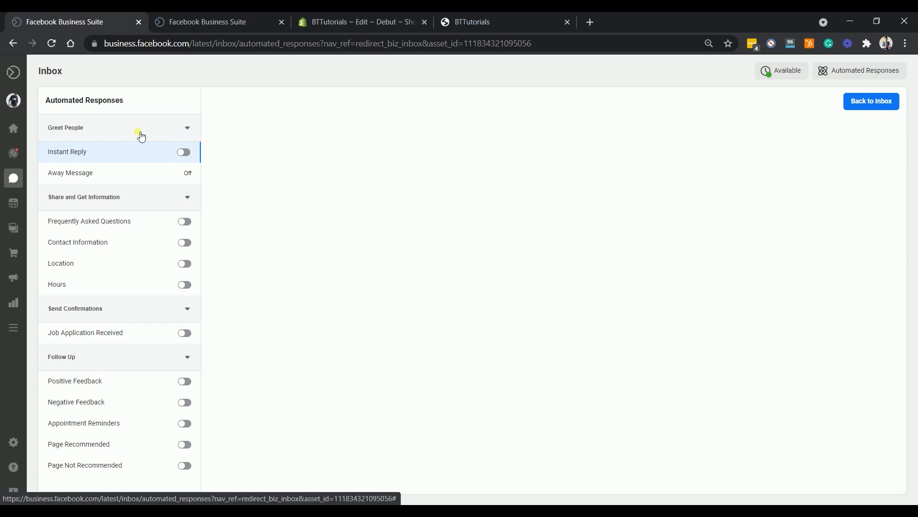
Step: Show the Instant Reply settings under Greet People
click(172, 153)
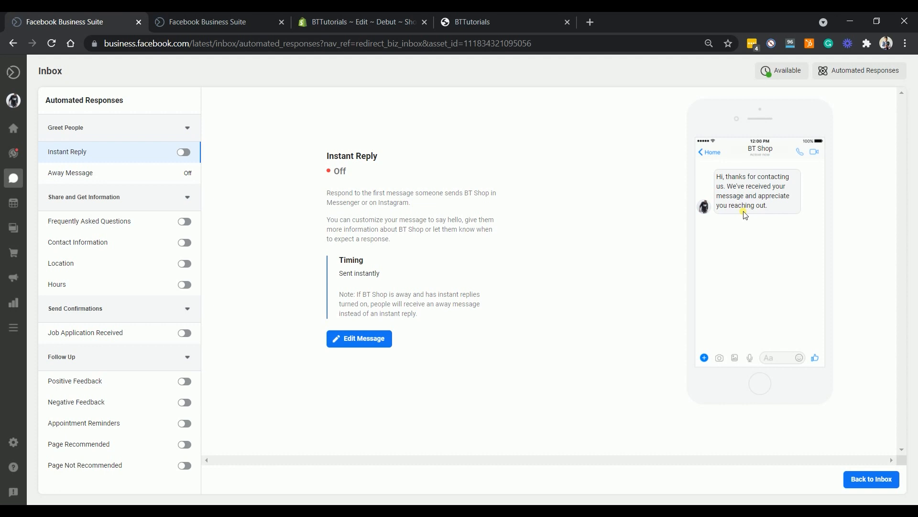
Step: Extend the Instant Reply message with 'We will get back to you as soon as possible' plus the recipient's first name, and save
click(373, 338)
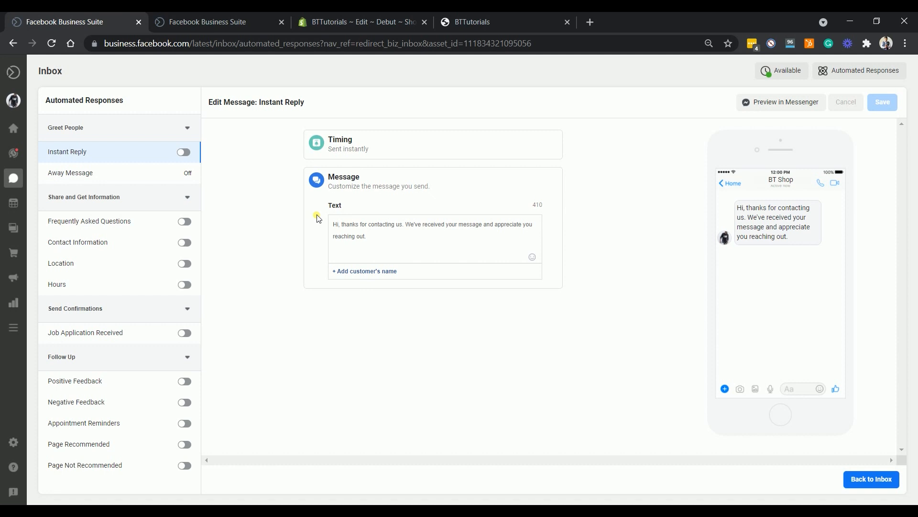
click(371, 236)
text(We will get back to you as soon)
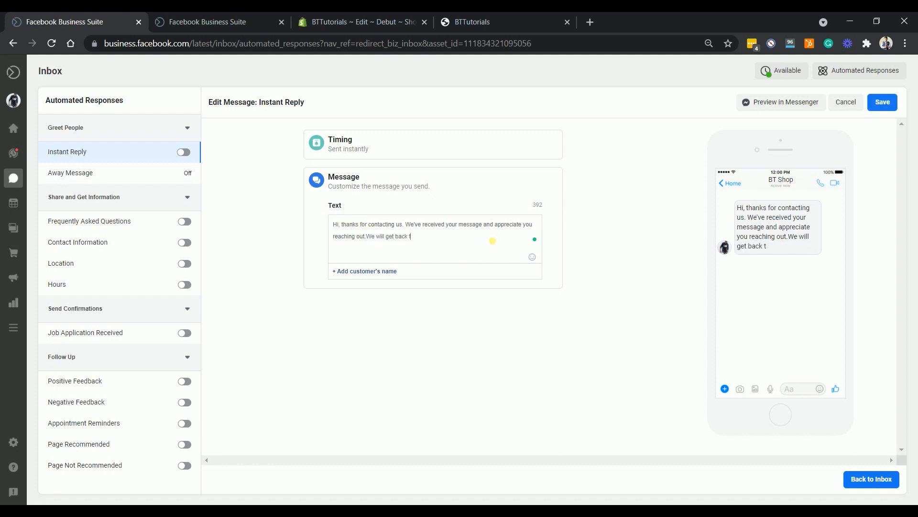
text( as possible.)
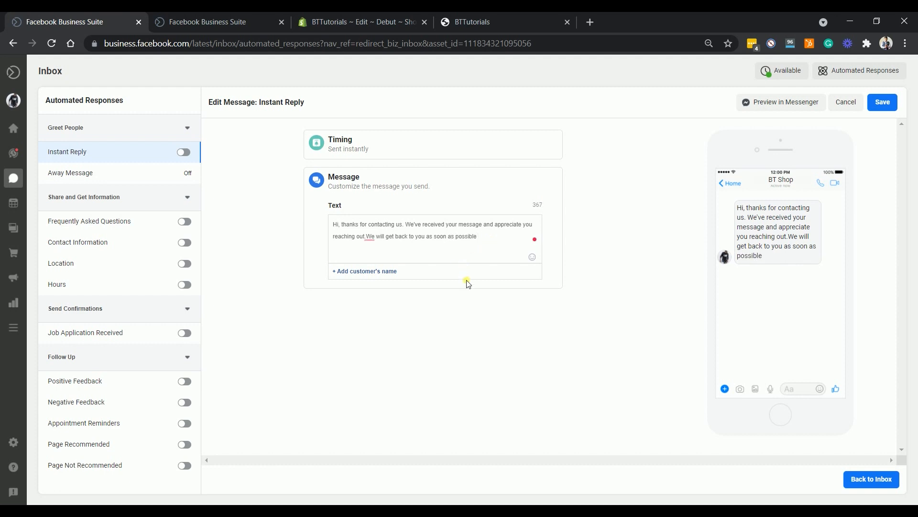
mouse_move(369, 236)
click(387, 263)
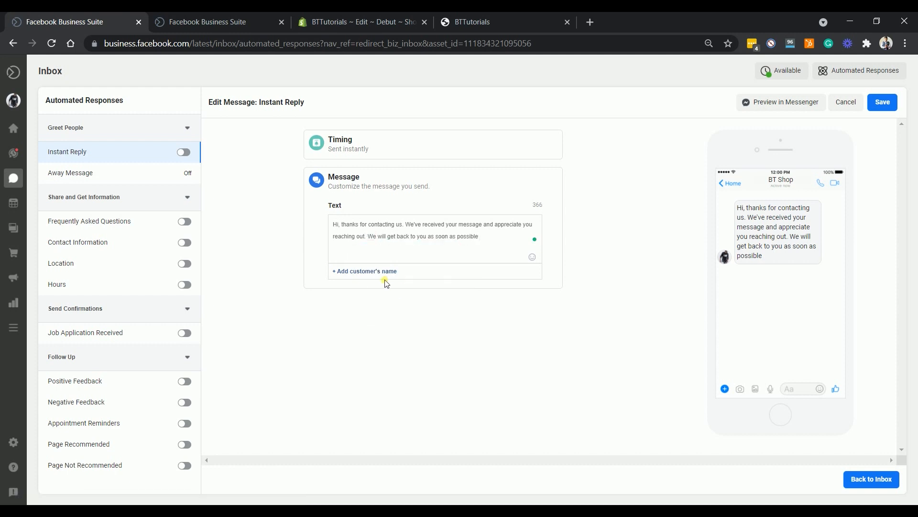
click(380, 271)
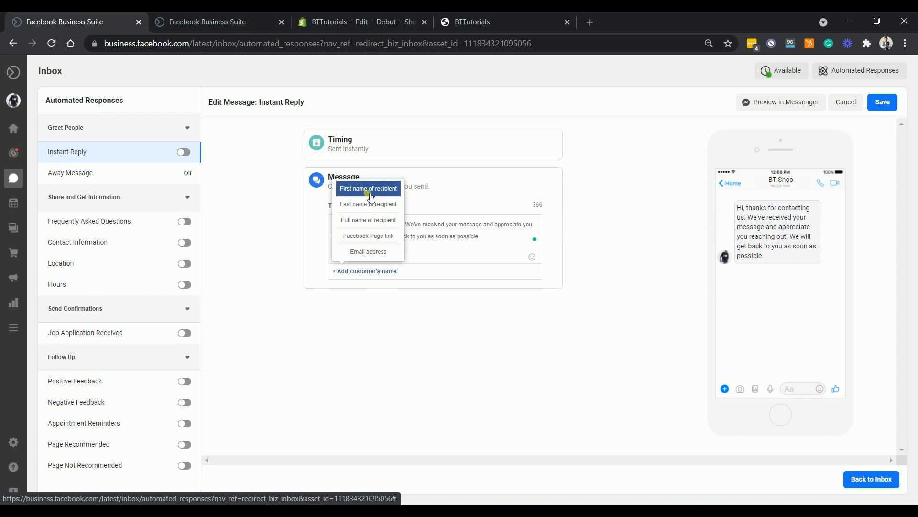
click(368, 188)
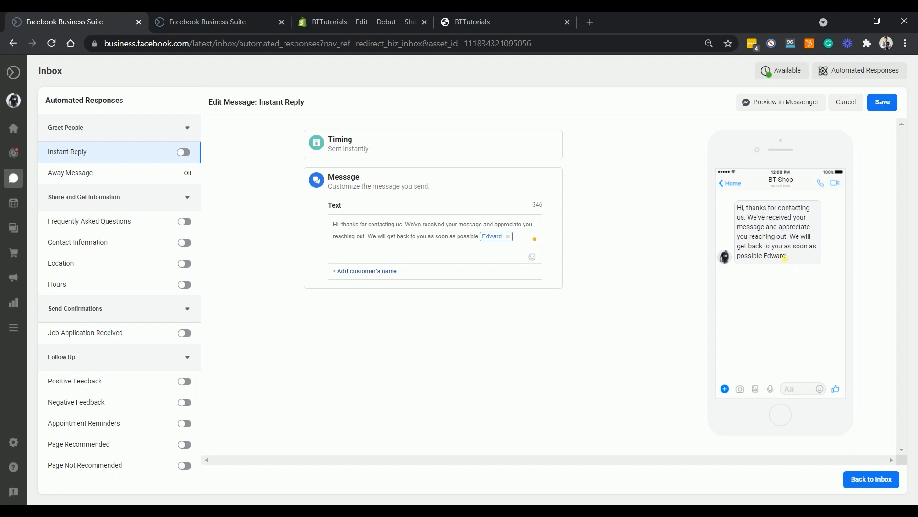
click(883, 102)
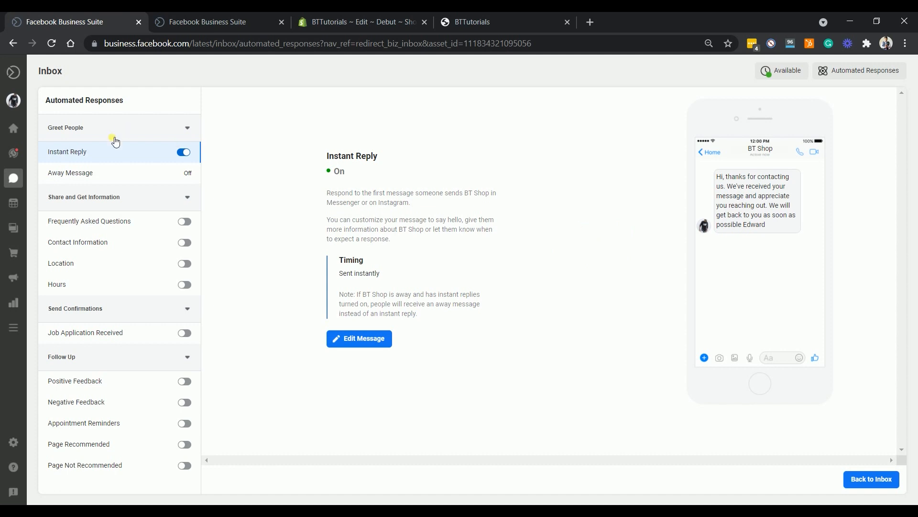
Step: Add a Sunday 12:00 AM–11:59 PM away time to the Away Message schedule and save it
click(90, 170)
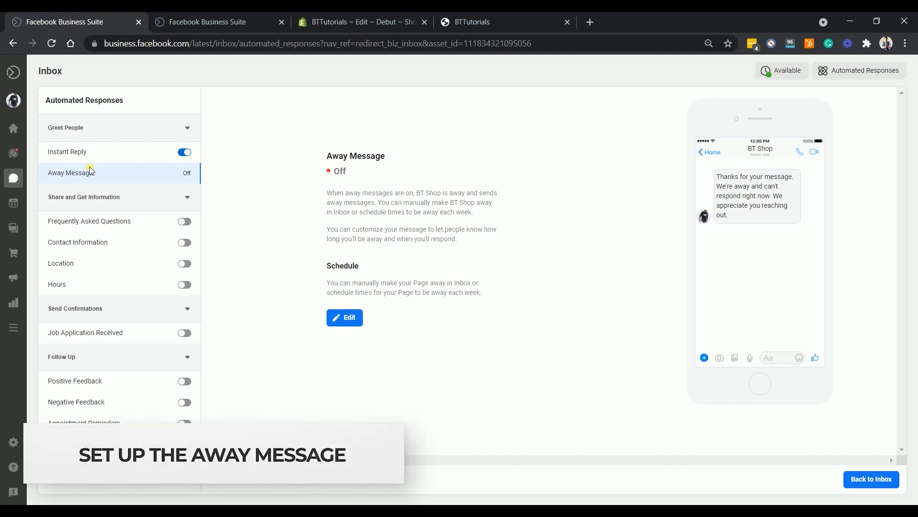
click(354, 324)
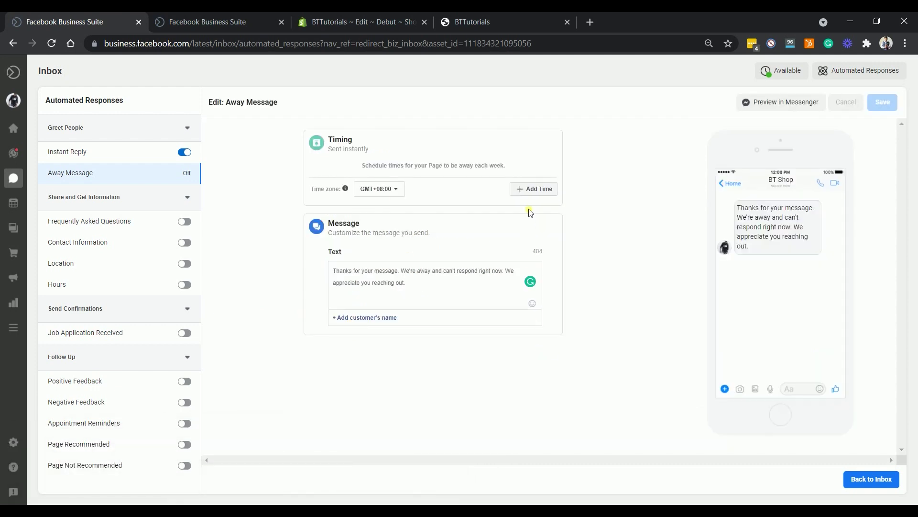
click(533, 188)
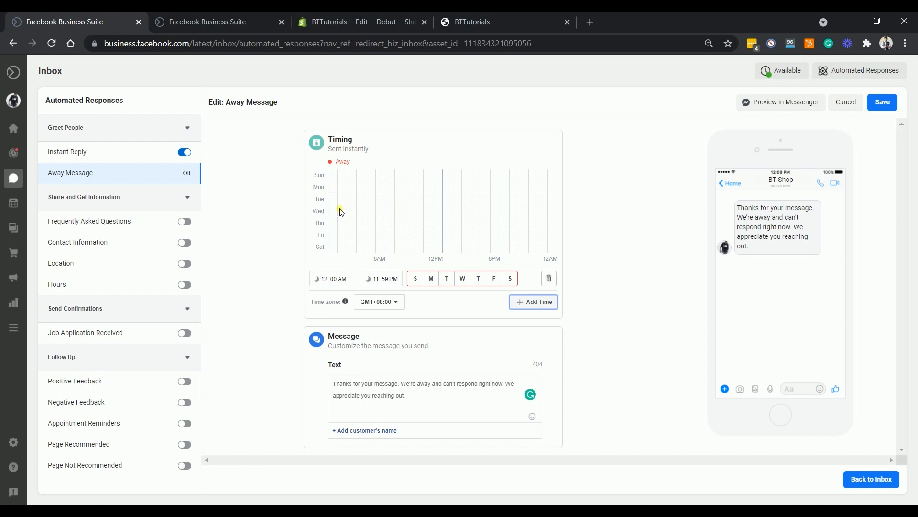
click(416, 279)
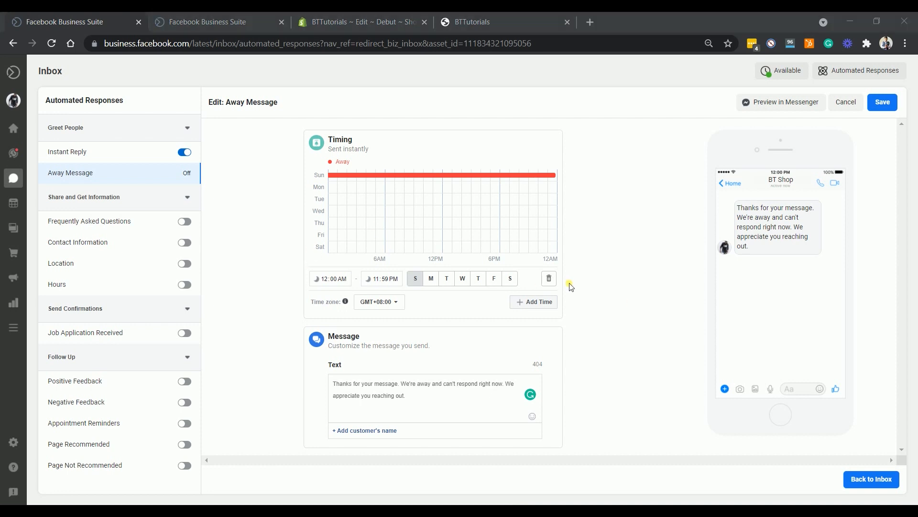
click(883, 102)
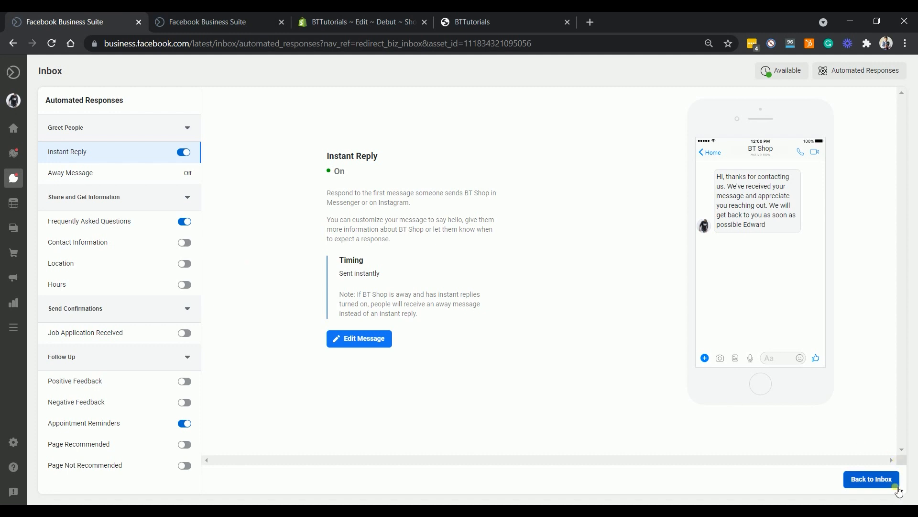
Step: Set the Page's status to Away from the inbox and confirm the Away Message is on
click(877, 479)
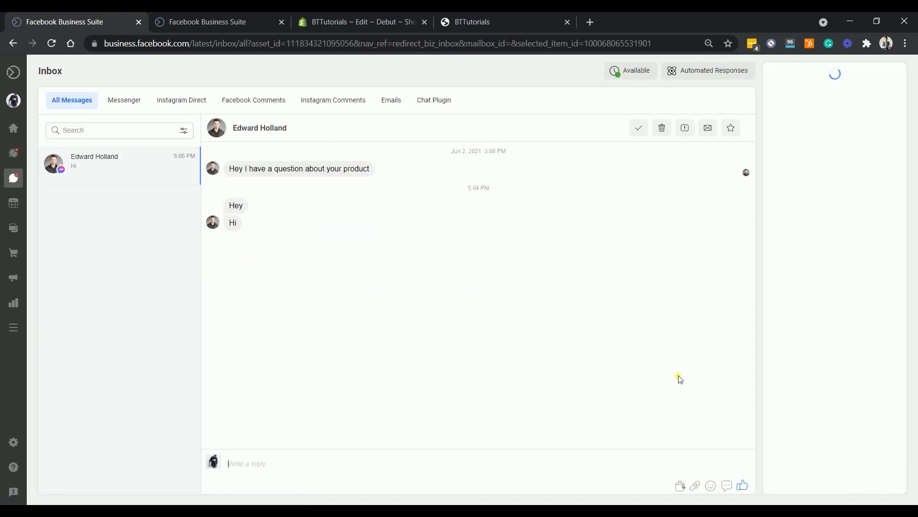
click(630, 71)
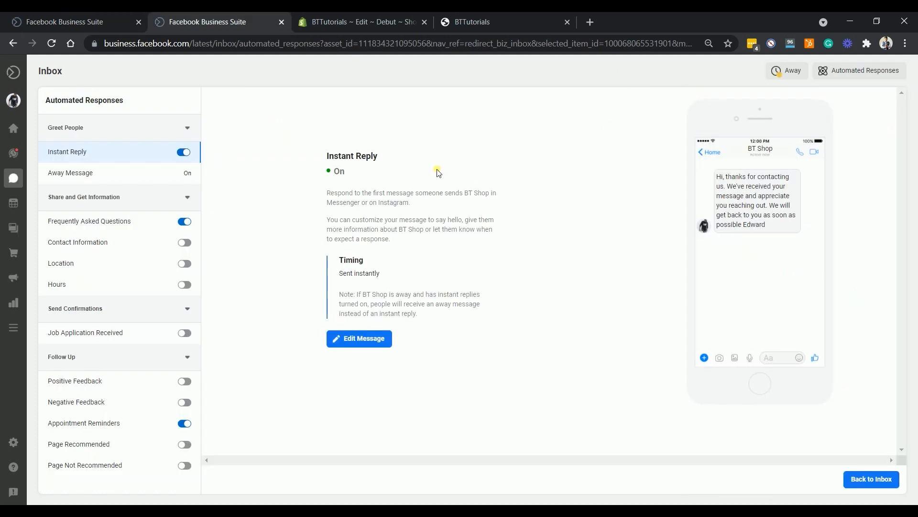
click(85, 178)
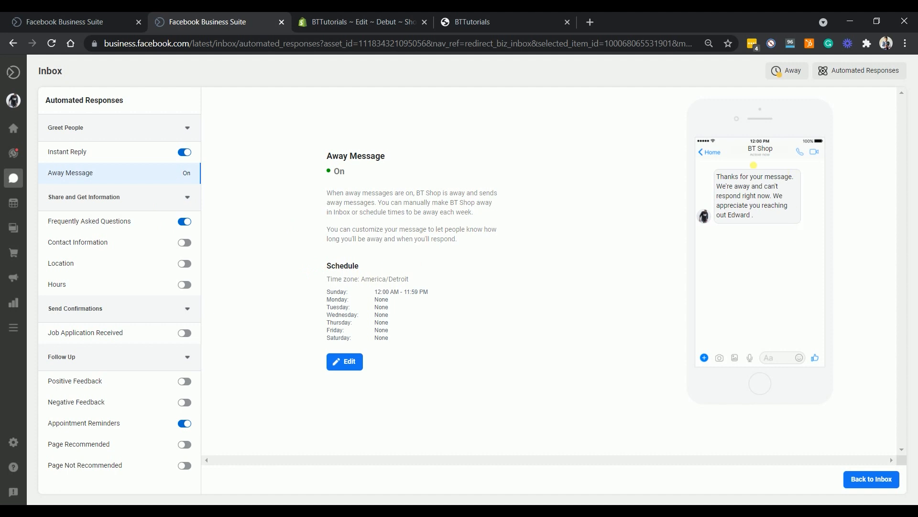
drag(716, 173, 775, 220)
click(775, 220)
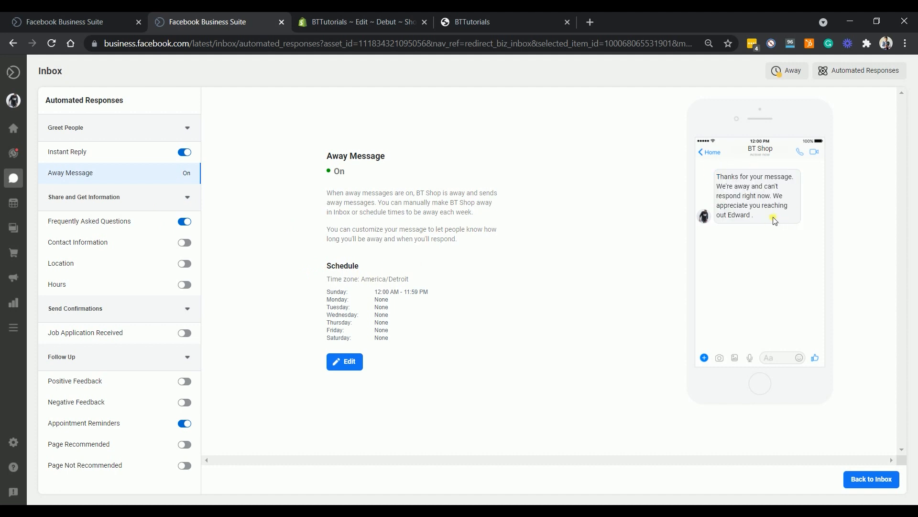